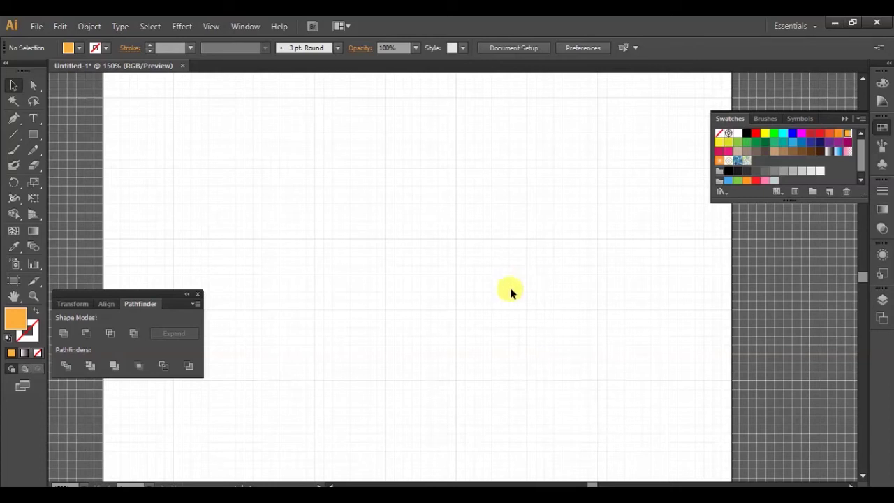
Draw a large orange circle, shift it lower right, and draw a smaller circle inside it.
key(l)
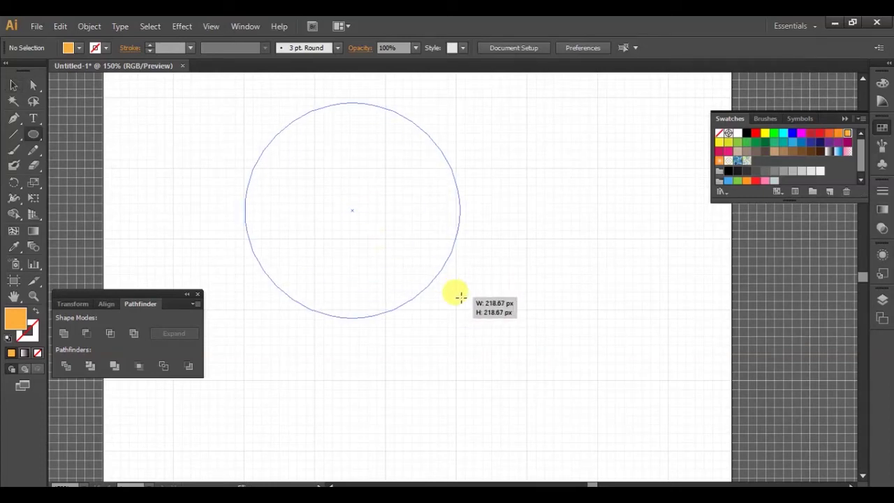
drag(357, 212, 424, 275)
key(v)
drag(377, 236, 461, 307)
key(l)
Subtract the inner circle from the outer one with Pathfinder Minus Front.
key(v)
shift+click(360, 298)
click(87, 336)
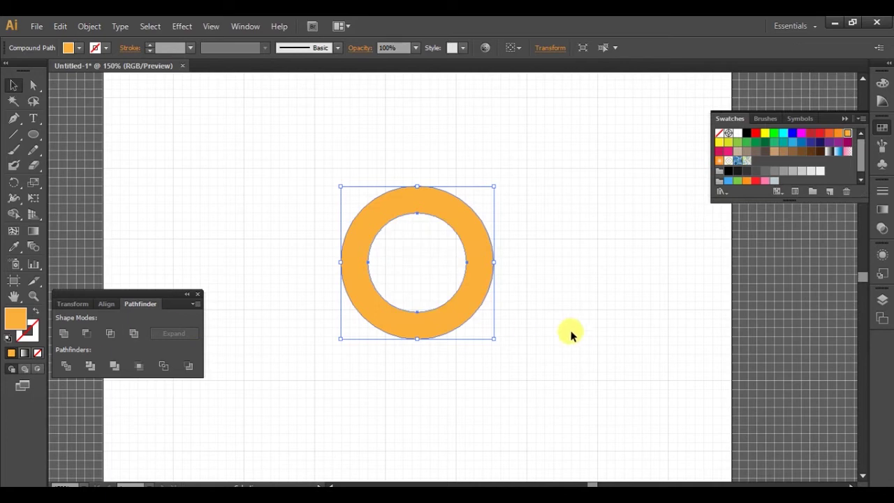
click(529, 303)
scroll(534, 293, down, 2)
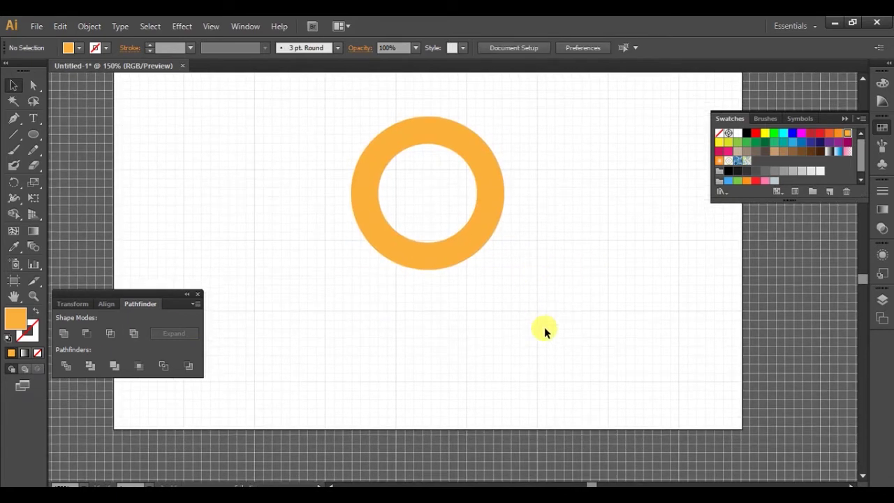
Draw a tall orange bar inside the ring, bring the ring to front, and copy the bar beside it.
key(m)
drag(402, 171, 434, 364)
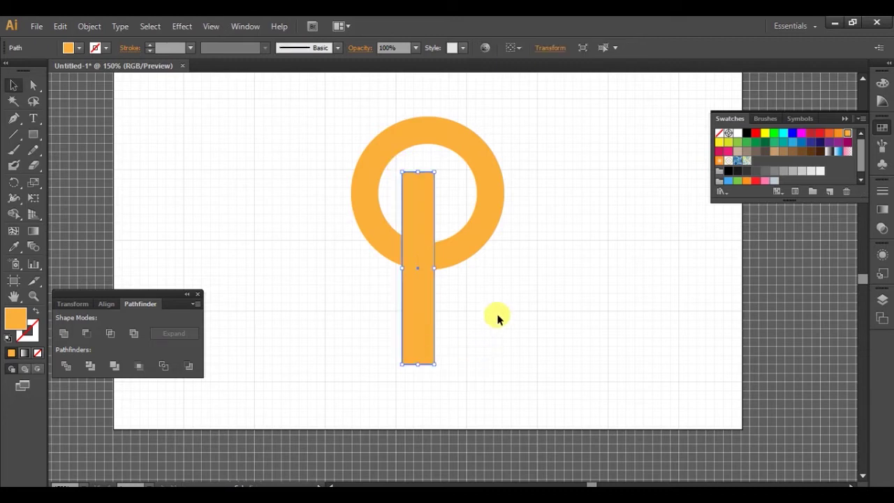
key(ctrl+plus)
mouse_move(384, 325)
mouse_down()
mouse_move(359, 322)
mouse_move(413, 331)
mouse_up()
key(ctrl+shift+bracketleft)
click(499, 289)
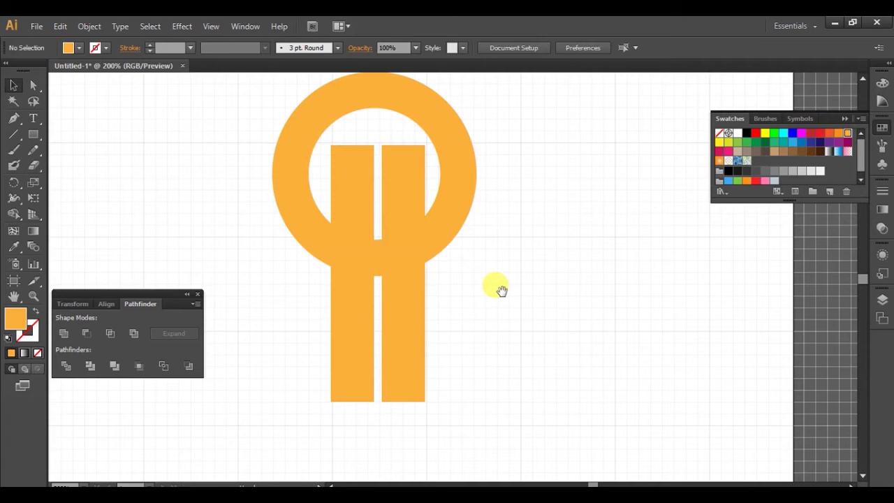
scroll(489, 279, up, 2)
Enlarge the ring around the bars, nudge the right bar right, and raise both bars.
click(471, 226)
drag(471, 226, 492, 222)
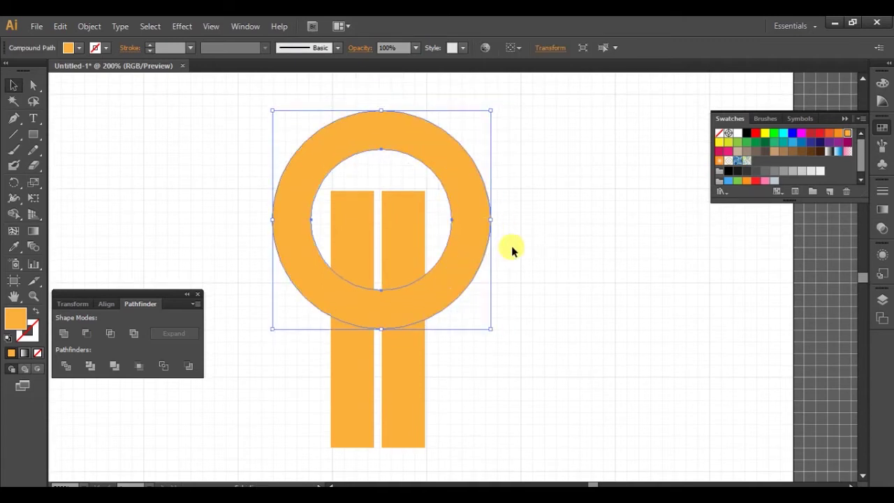
click(515, 248)
drag(410, 268, 420, 267)
shift+click(359, 263)
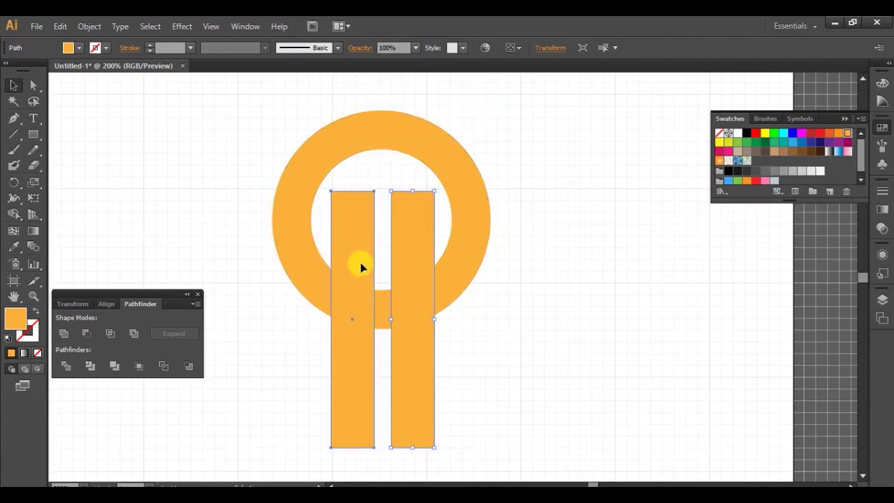
drag(417, 381, 415, 368)
click(541, 313)
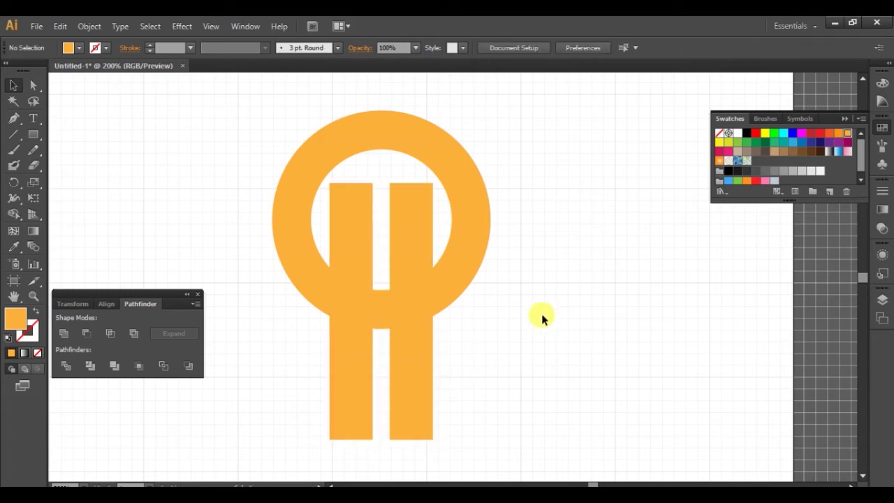
scroll(520, 342, up, 1)
Lower the bars' outer top corners so their tops slant up like a roof.
key(a)
drag(433, 191, 432, 209)
click(345, 201)
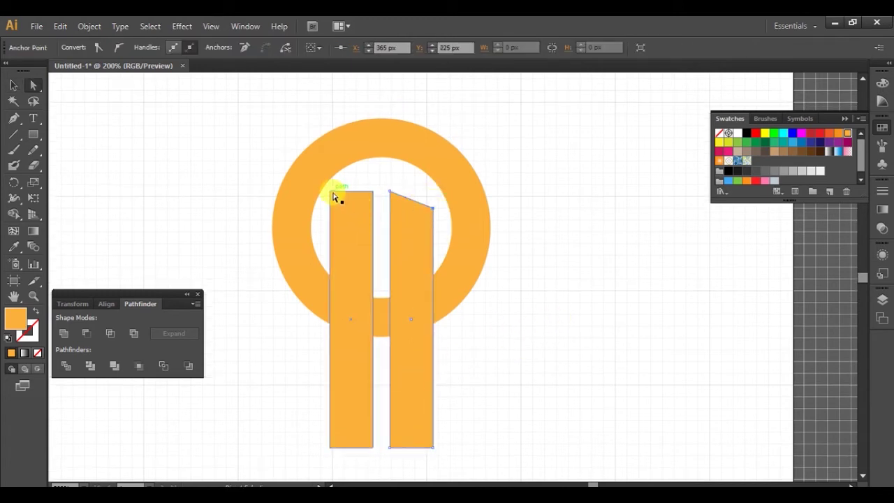
drag(372, 193, 371, 204)
key(ctrl+z)
key(ctrl+shift+a)
drag(330, 191, 330, 213)
drag(553, 305, 554, 335)
Trim away the bar parts below the ring and the ring piece between the bars with Shape Builder.
key(v)
drag(552, 232, 350, 342)
scroll(591, 385, down, 1)
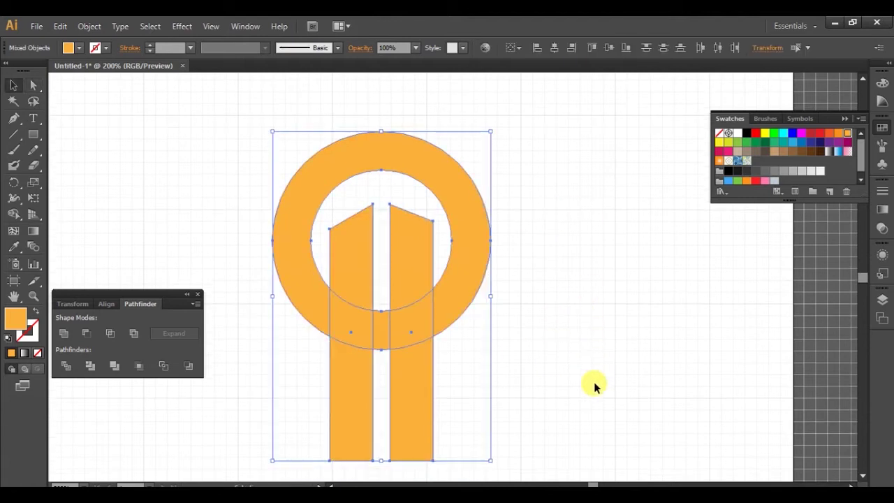
alt+click(406, 387)
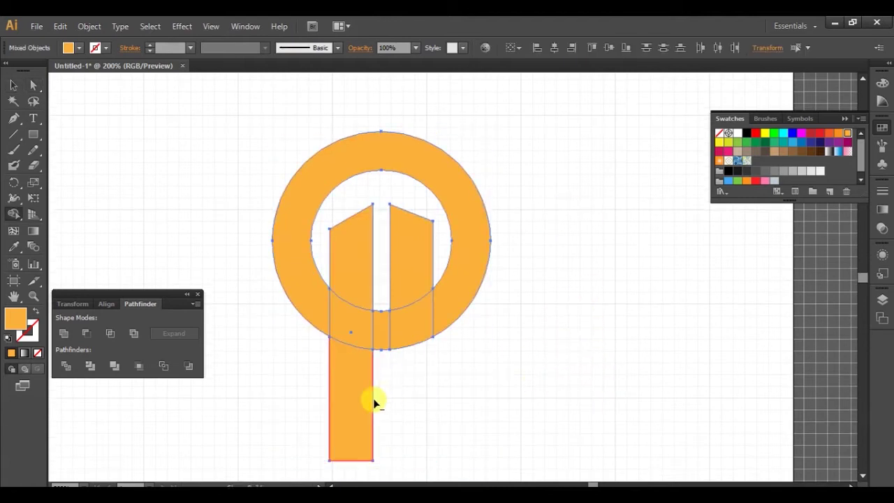
alt+click(349, 391)
drag(381, 381, 378, 327)
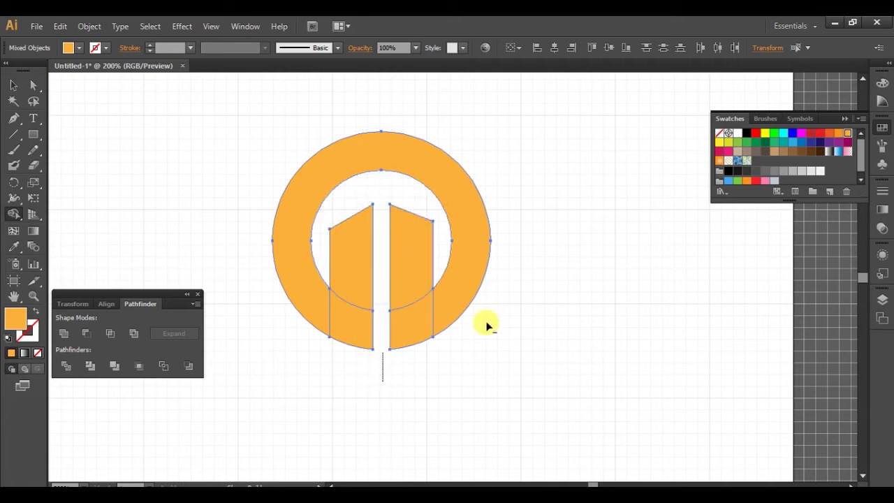
key(v)
click(562, 368)
scroll(515, 296, down, 3)
drag(447, 298, 459, 375)
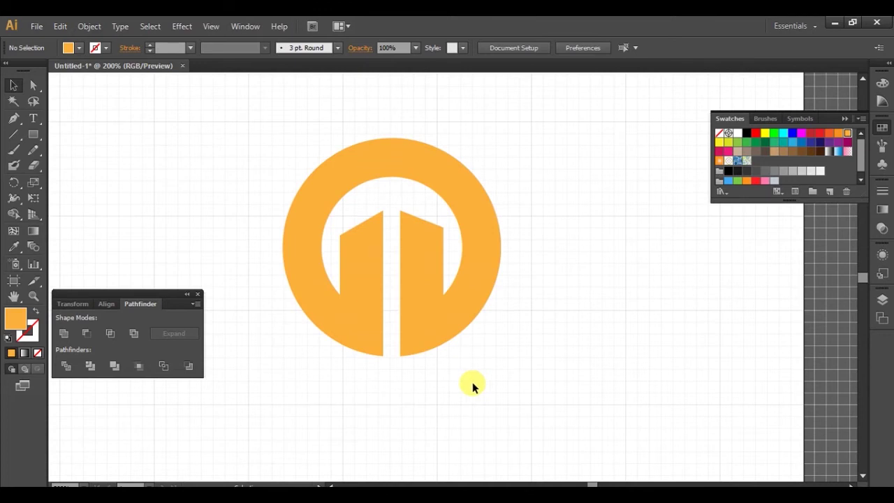
key(m)
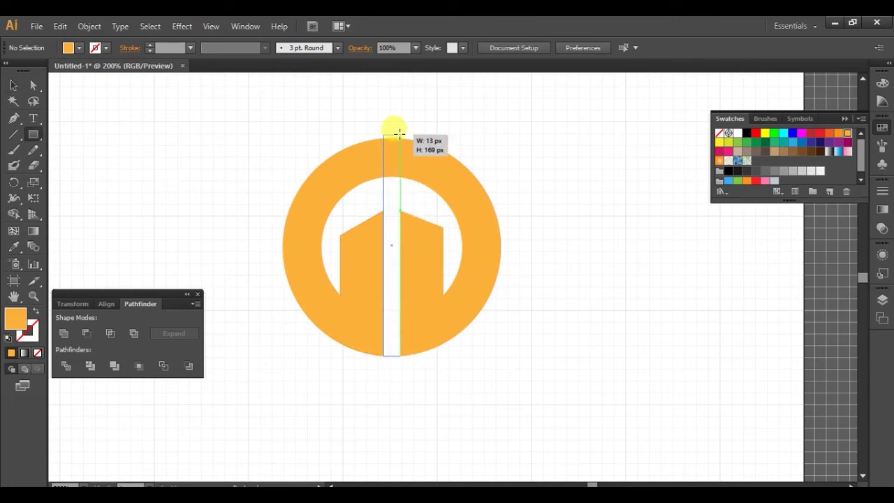
Cut a thin vertical gap down the logo's middle with Minus Front.
drag(383, 355, 400, 124)
key(v)
key(ctrl+a)
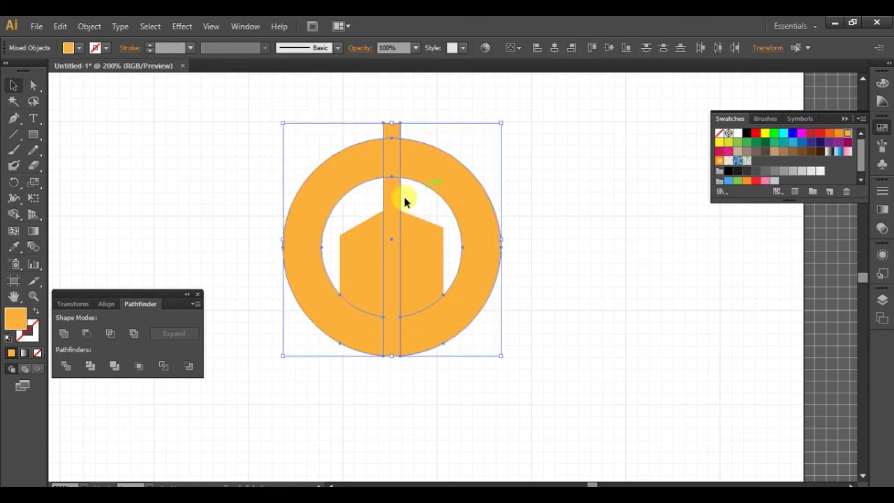
click(102, 328)
click(558, 326)
Unite the house pieces into the circle halves and ungroup the two halves.
drag(532, 156, 375, 301)
right_click(407, 263)
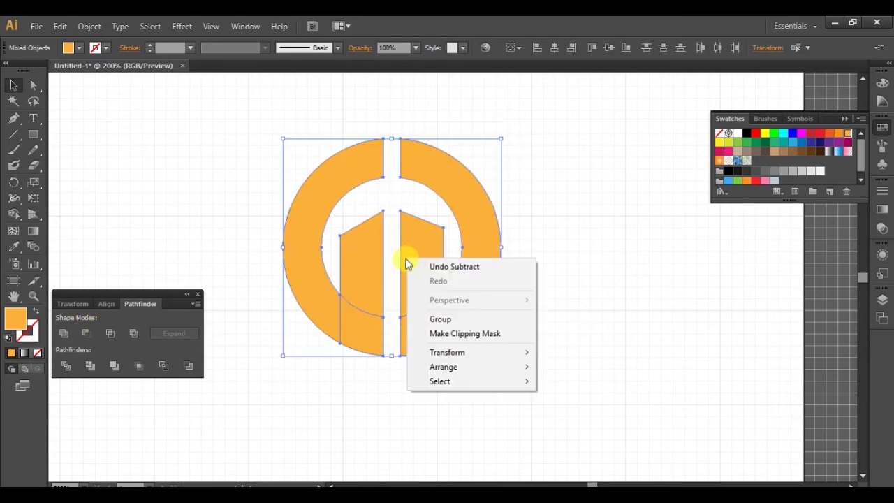
click(571, 208)
click(65, 334)
click(571, 309)
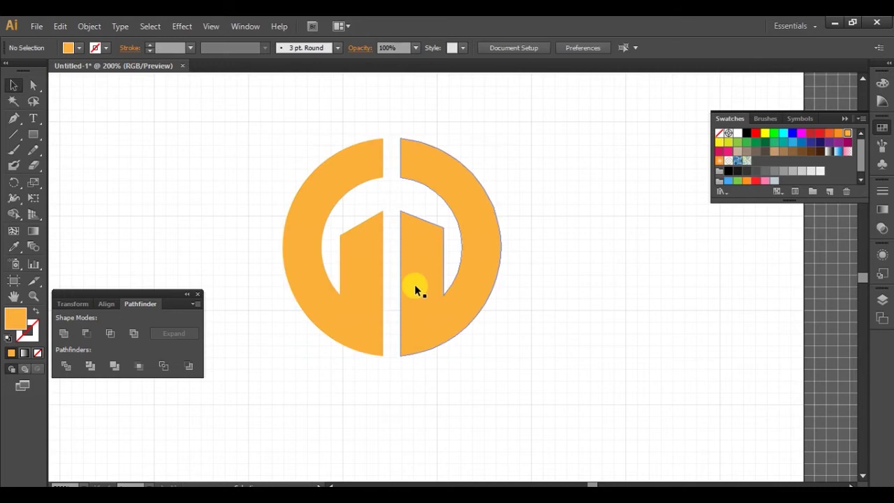
right_click(414, 287)
click(457, 361)
click(547, 224)
Colour the right half of the logo teal.
click(447, 296)
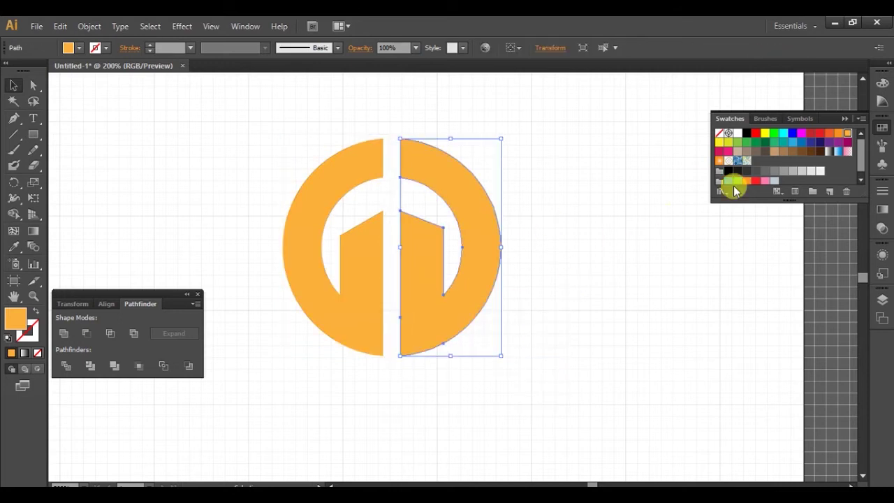
click(784, 142)
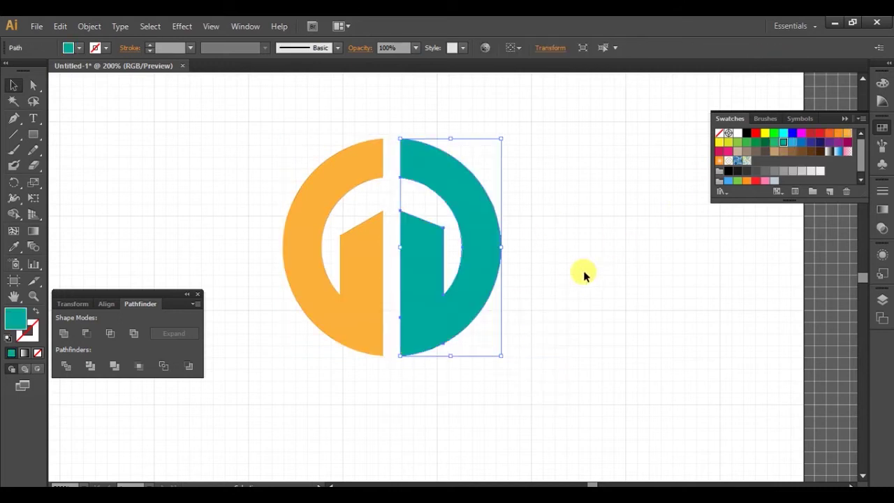
click(542, 272)
drag(259, 172, 544, 339)
click(549, 327)
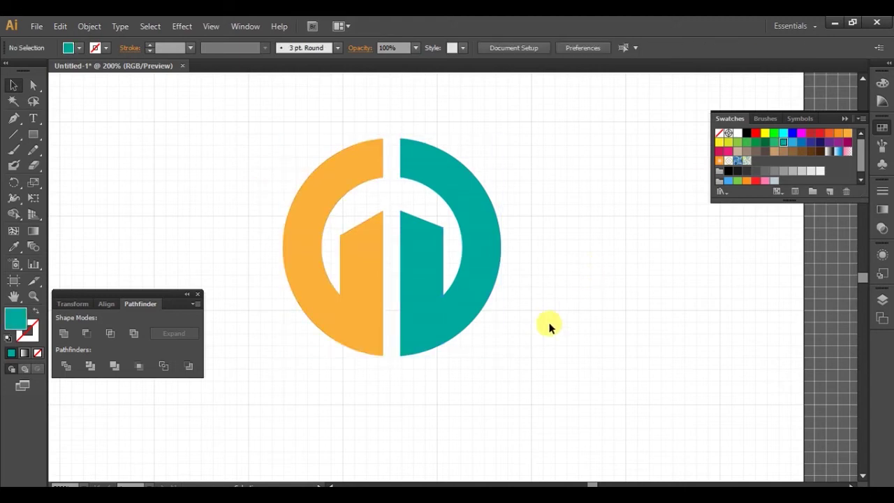
Group both logo halves and apply an Offset Path of -3.
key(z)
alt+click(495, 278)
alt+click(466, 323)
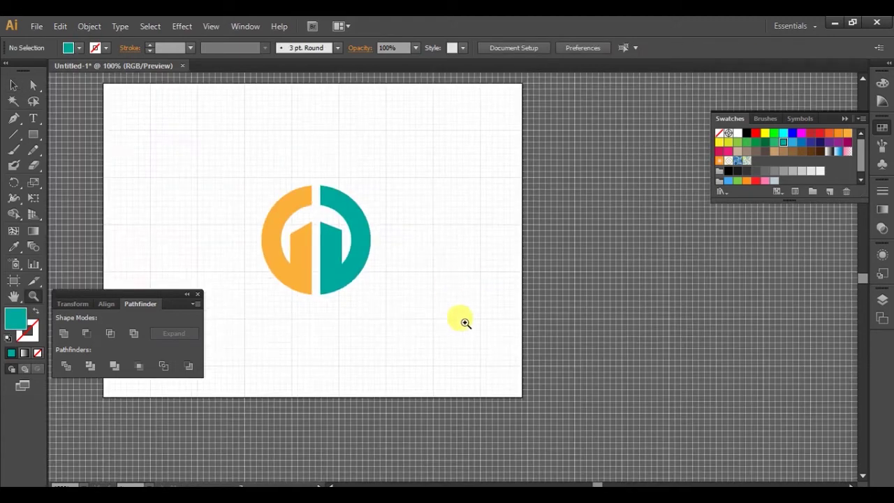
key(v)
drag(252, 183, 343, 259)
click(89, 26)
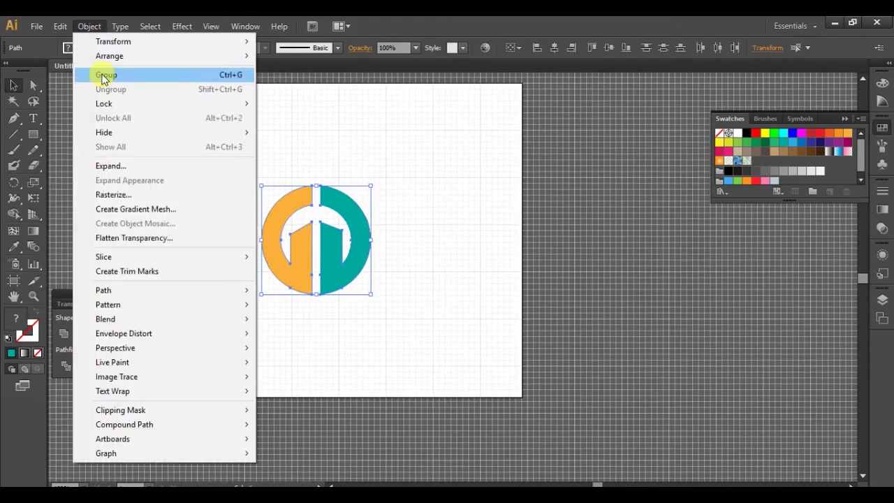
click(334, 340)
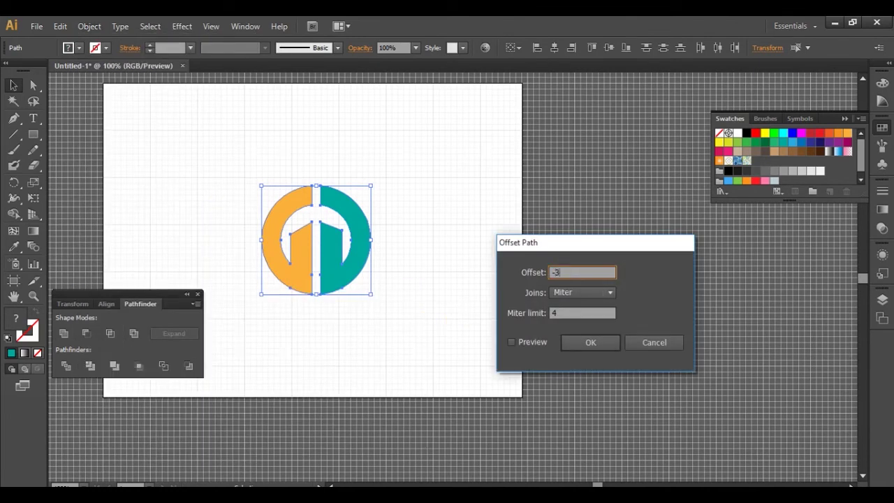
key(Return)
Fill the inset shape with a white-to-black gradient in Overlay blend mode.
click(882, 208)
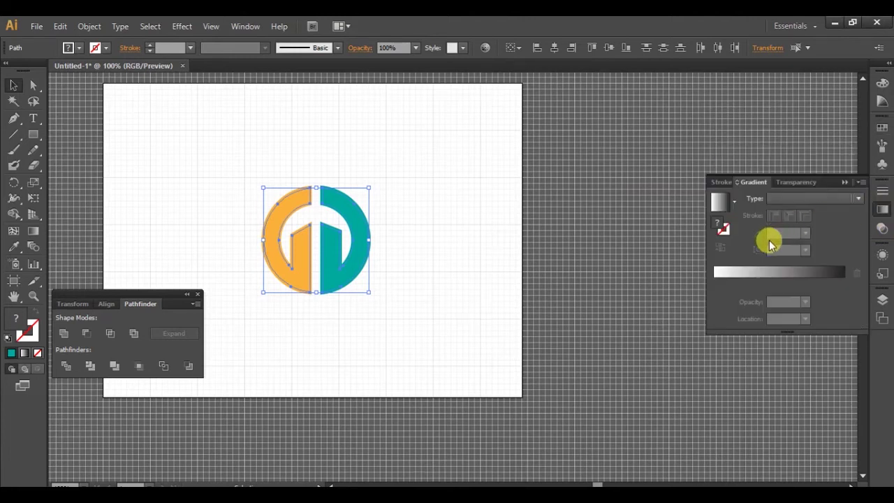
click(718, 201)
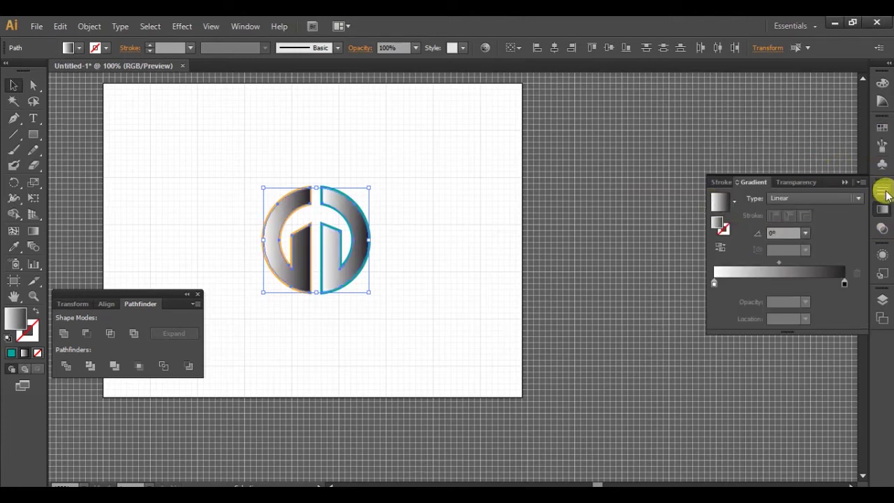
click(882, 229)
click(751, 198)
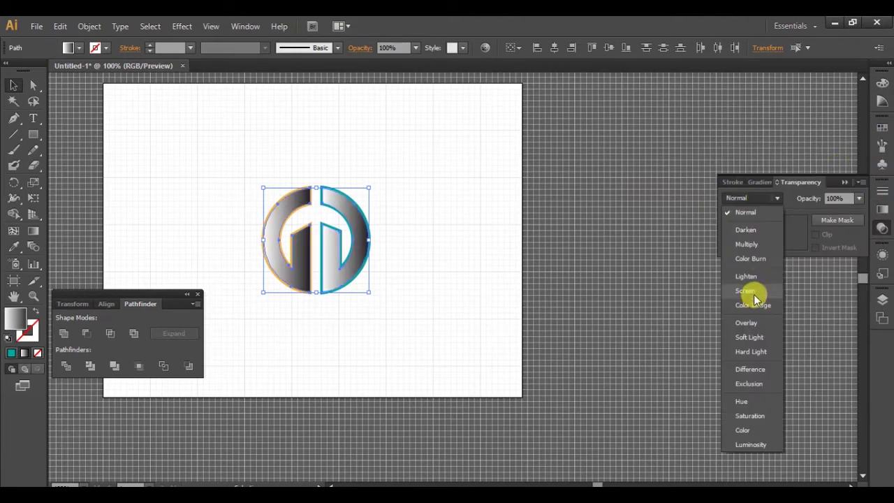
click(773, 321)
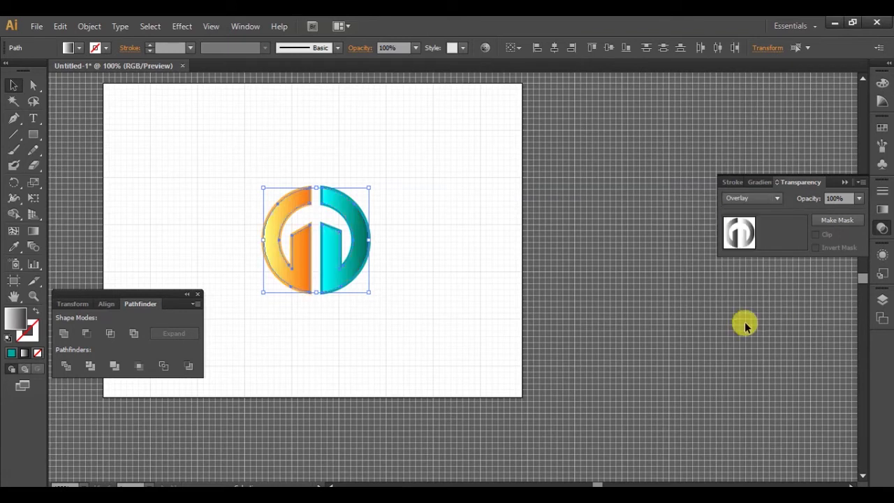
click(399, 296)
ctrl+click(373, 285)
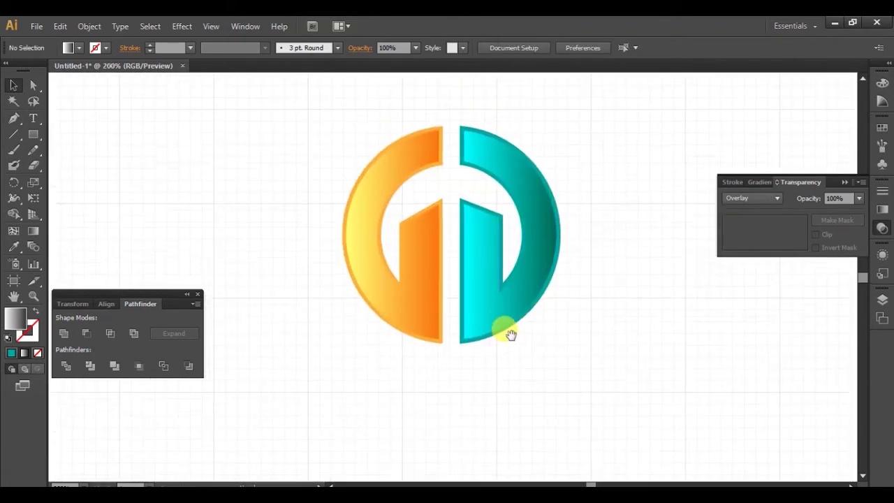
Make the gradient run vertically across the logo with the Gradient tool.
click(437, 291)
key(g)
scroll(471, 297, up, 1)
drag(448, 130, 480, 360)
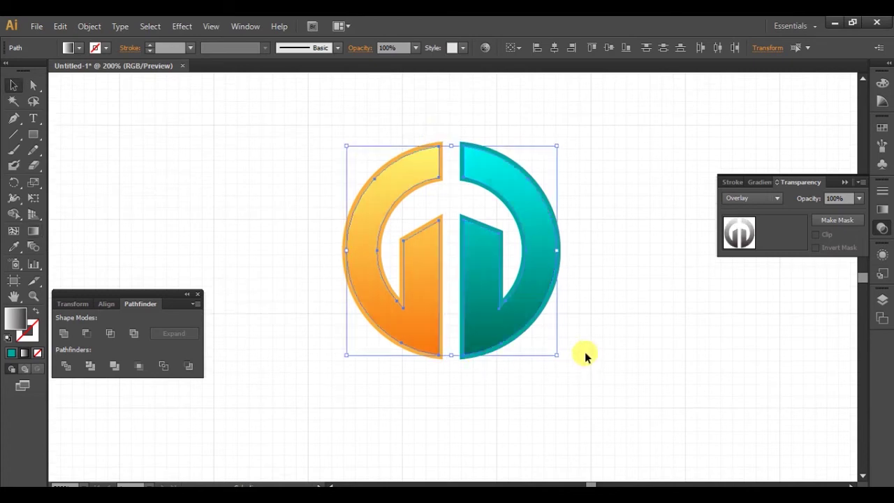
ctrl+click(559, 356)
ctrl+alt+click(517, 328)
ctrl+alt+click(489, 305)
Hide the grid and scale the split-circle logo up on the artboard.
drag(477, 305, 532, 357)
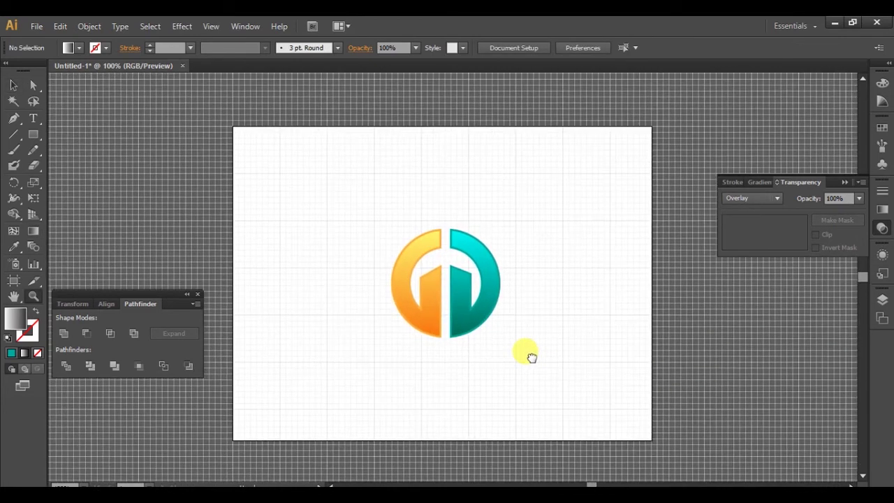
key(v)
right_click(540, 255)
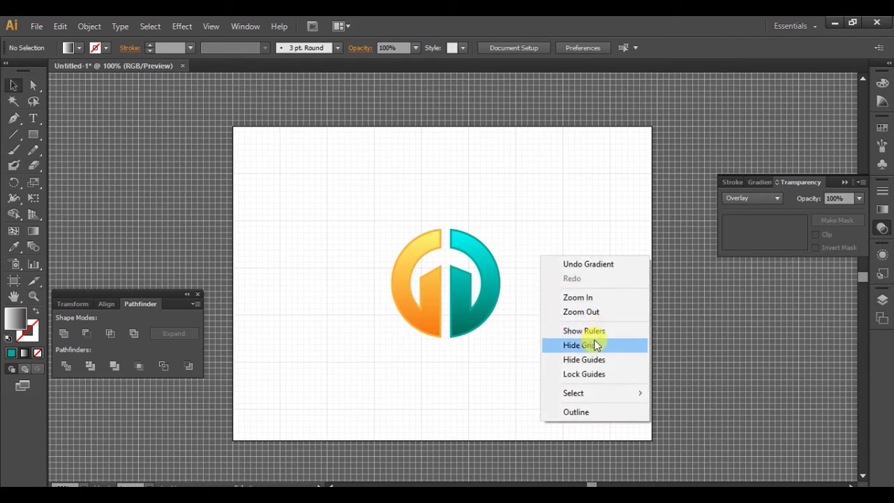
click(594, 343)
scroll(559, 328, up, 1)
click(328, 199)
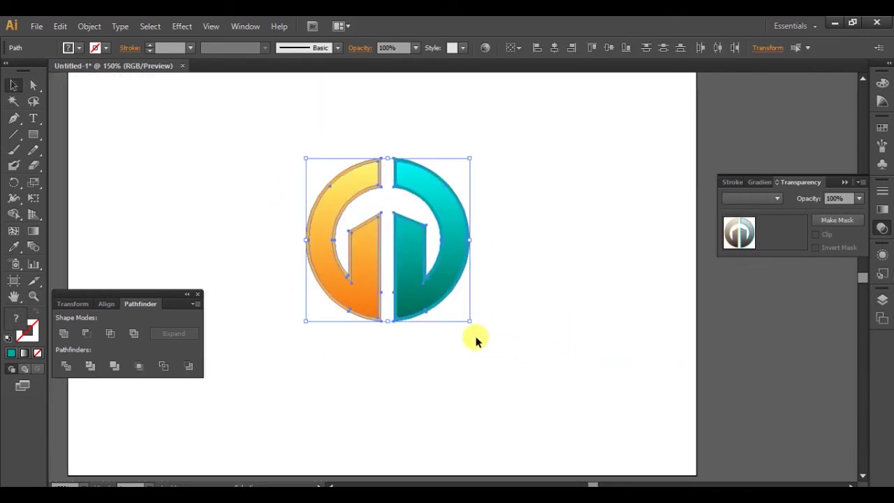
drag(387, 320, 409, 270)
click(505, 320)
Add 36 pt text 'COMPANYLOGO' below the logo.
key(z)
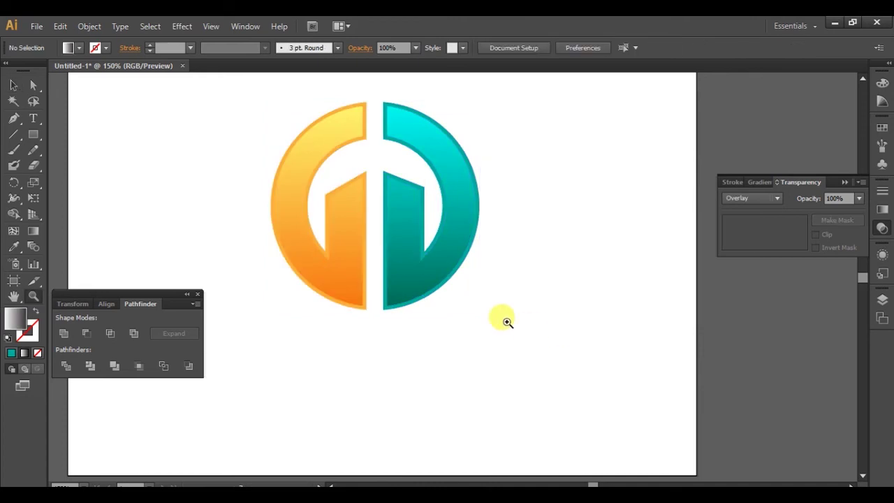
key(v)
key(t)
click(345, 338)
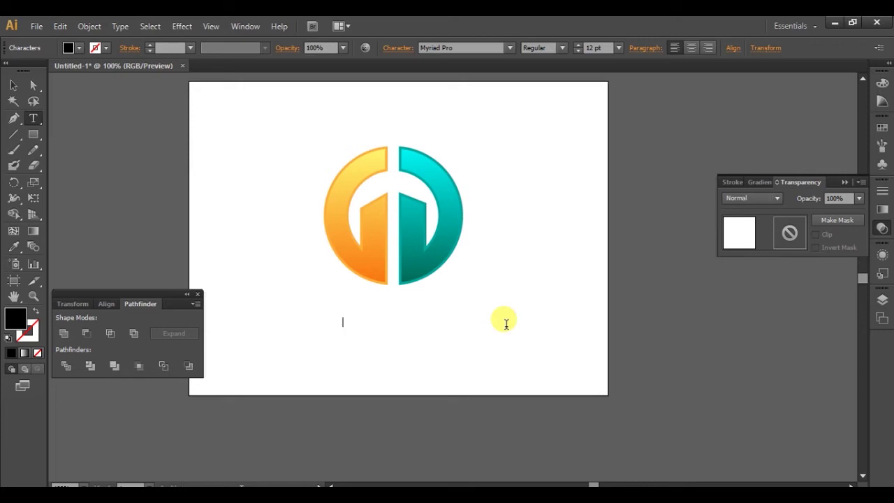
click(618, 47)
click(633, 234)
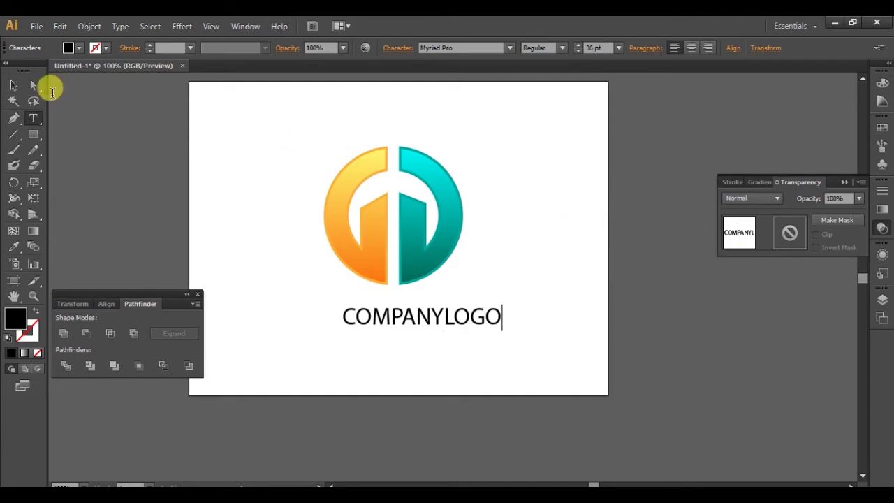
click(13, 84)
Copy the line below and change it to 'TAGLINE HERE', centred under COMPANYLOGO.
mouse_move(452, 323)
mouse_down()
mouse_move(425, 308)
mouse_move(428, 336)
mouse_up()
double_click(427, 336)
key(ctrl+a)
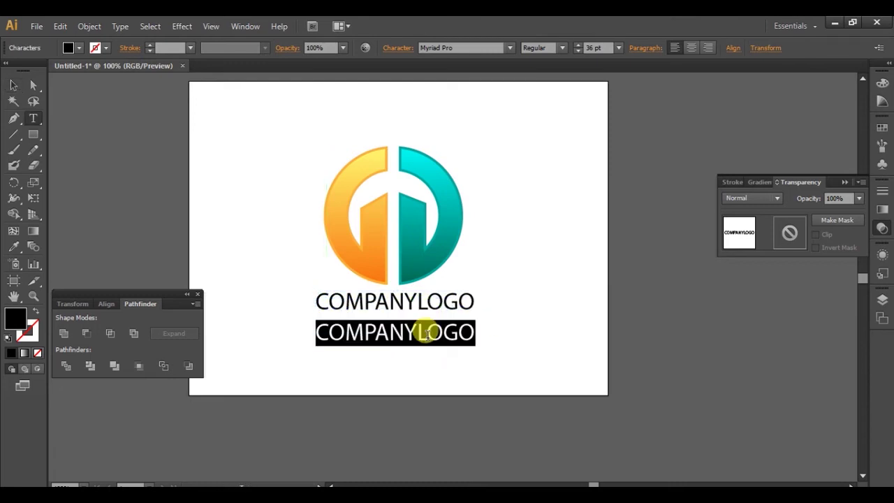
text(TAB)
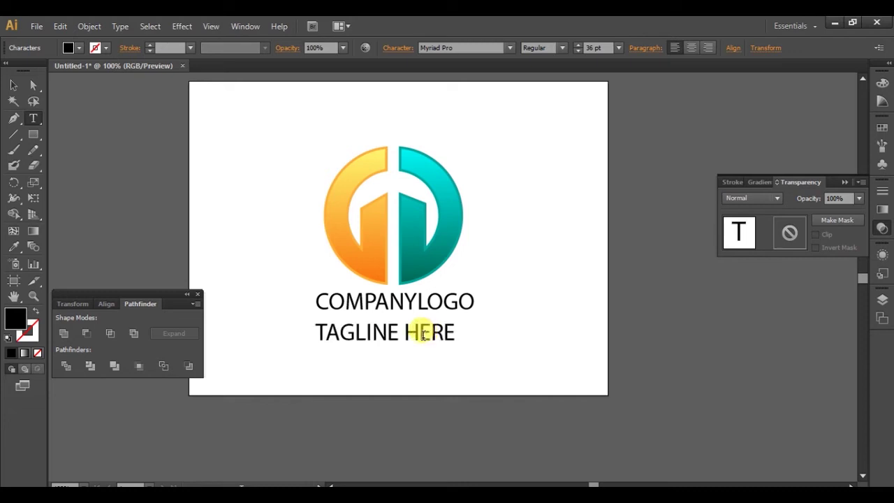
key(Escape)
drag(429, 334, 438, 324)
drag(488, 305, 405, 340)
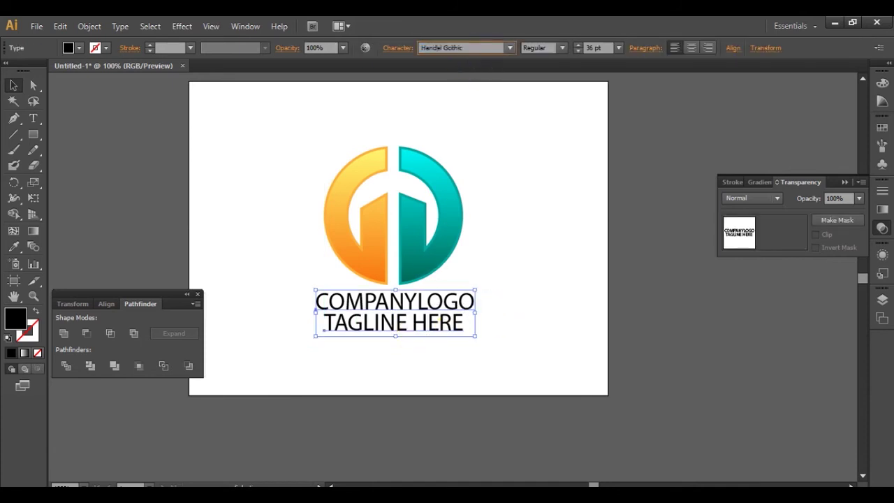
Set both text lines in the Handel Gothic font.
key(Return)
drag(523, 297, 419, 340)
shift+click(498, 304)
mouse_move(532, 312)
mouse_down()
mouse_move(300, 325)
mouse_move(285, 315)
mouse_up()
click(516, 327)
Resize TAGLINE HERE to match COMPANYLOGO's width and colour both lines dark grey.
drag(502, 329, 491, 333)
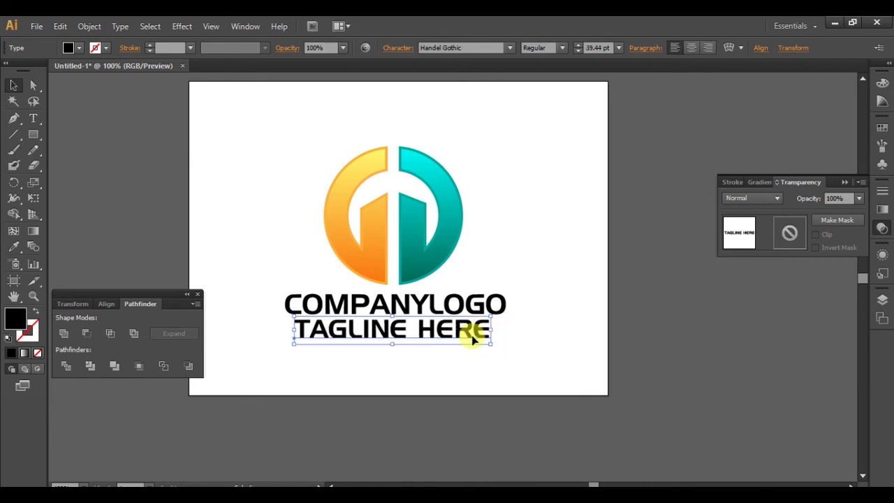
drag(559, 336, 486, 300)
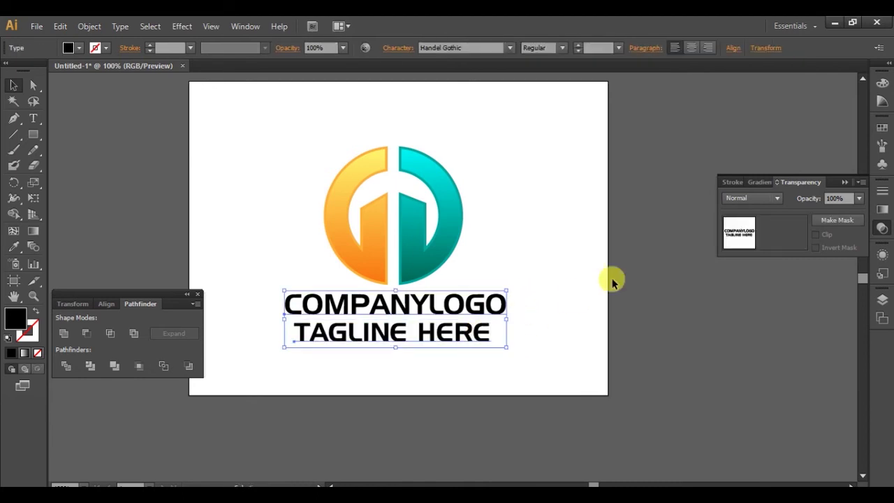
click(883, 128)
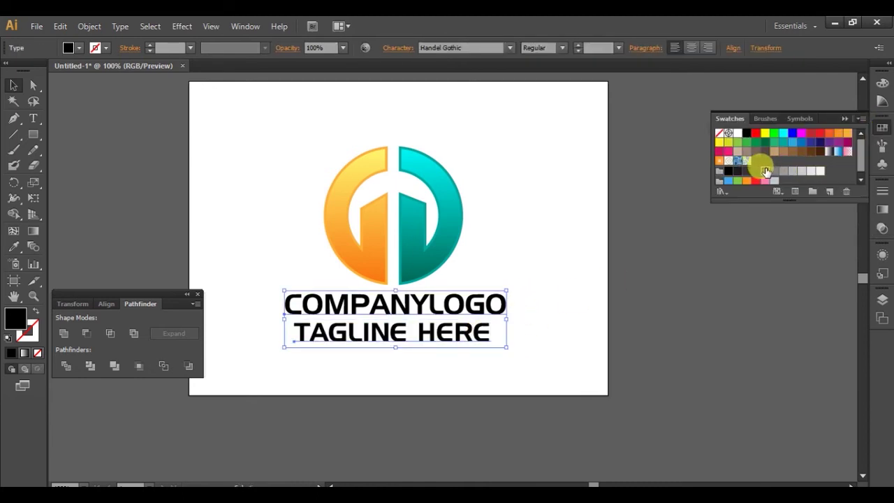
click(767, 172)
Draw a full-width dark band at the artboard top and copy it to the bottom.
click(538, 232)
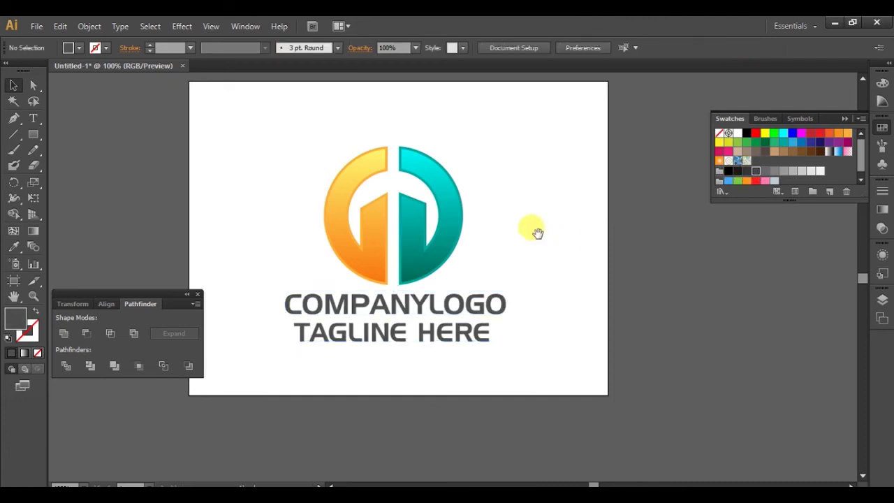
drag(538, 233, 557, 253)
key(m)
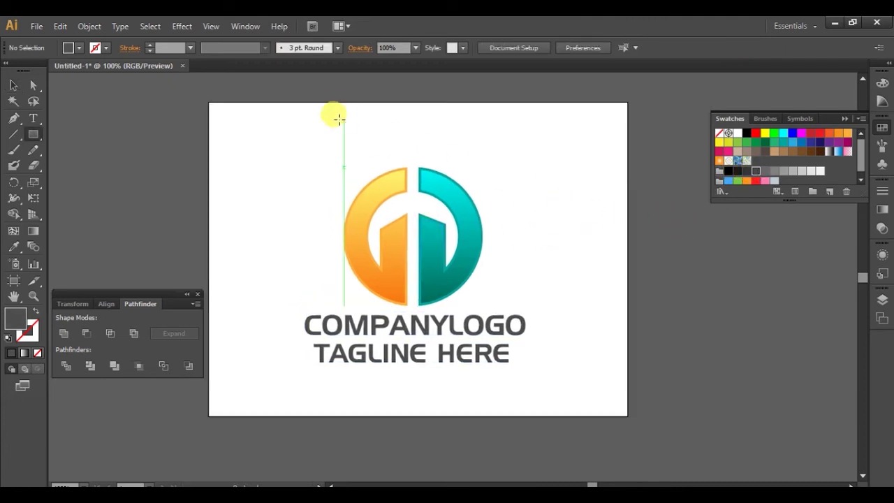
drag(208, 102, 628, 135)
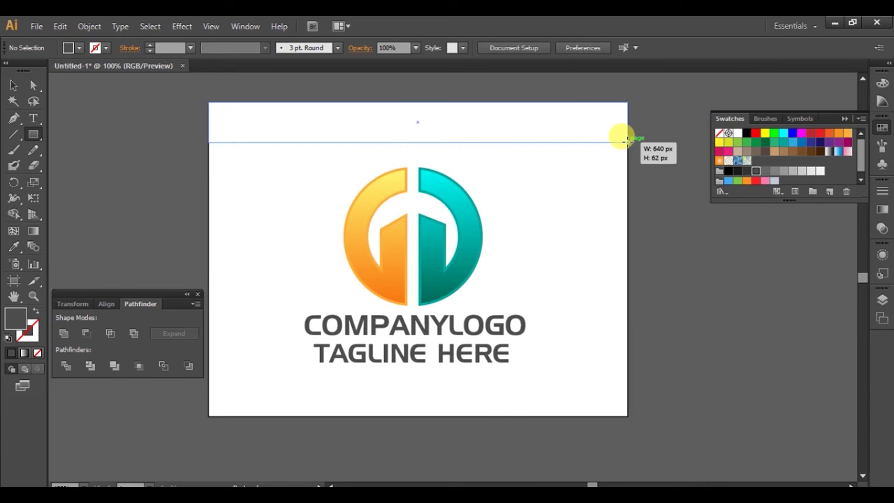
key(v)
drag(526, 123, 545, 407)
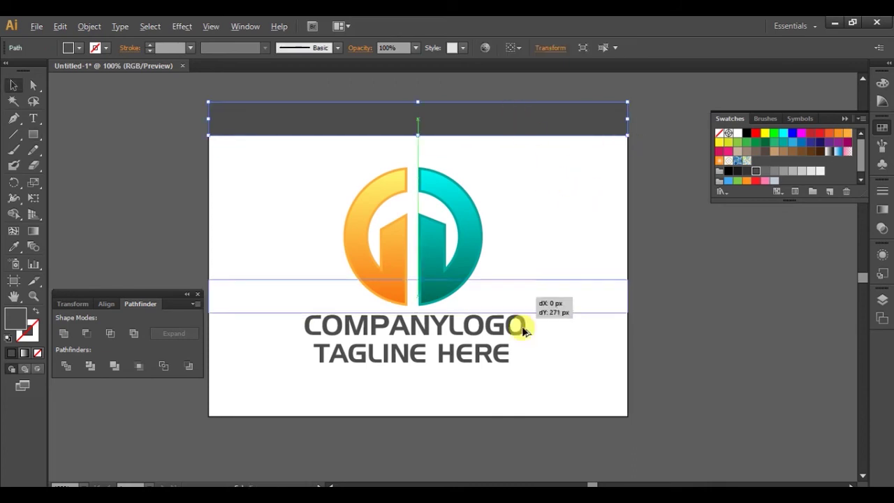
Move the logo and text up to centre them between the bands.
drag(248, 213, 532, 357)
drag(487, 336, 488, 326)
click(566, 284)
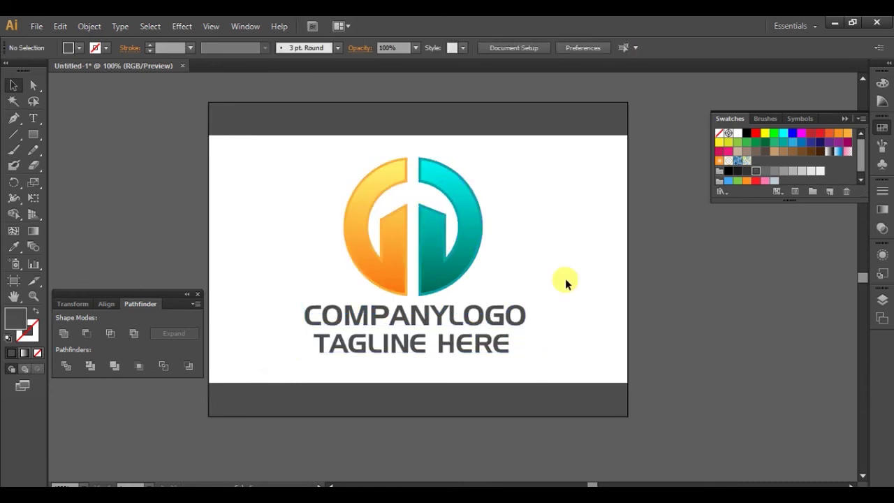
Type the text logodear.com near the top right of the artboard.
key(t)
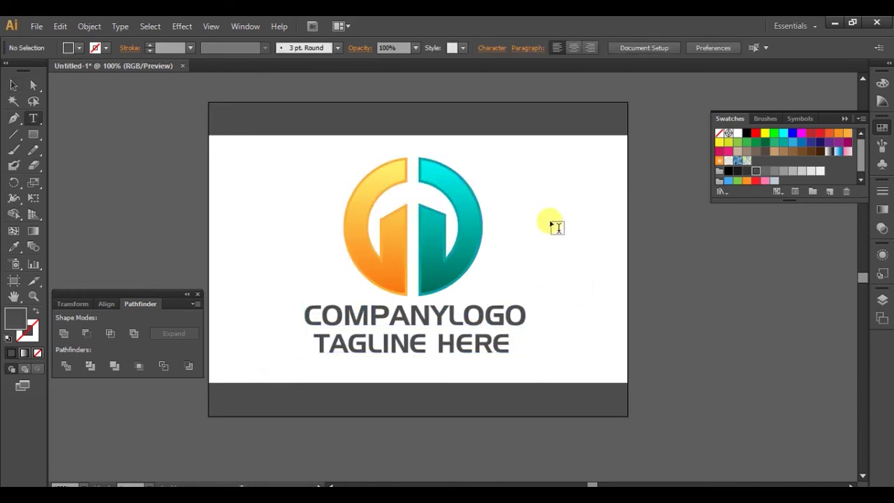
click(520, 171)
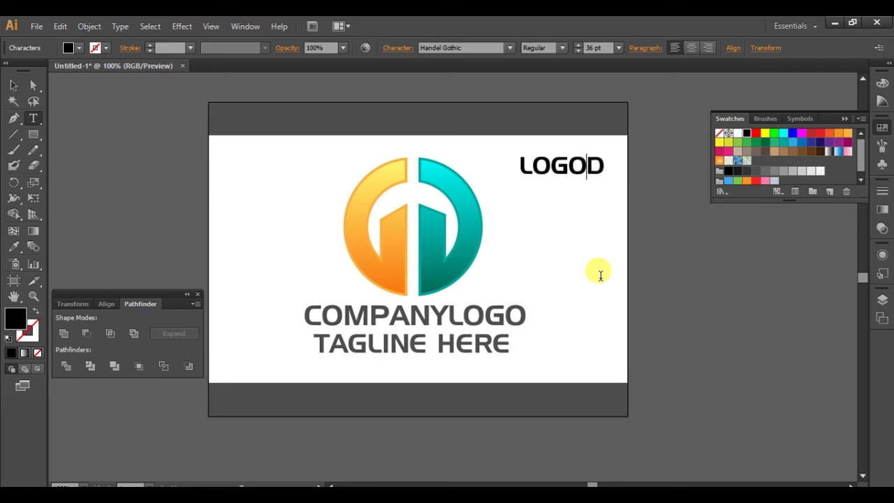
key(ctrl+z)
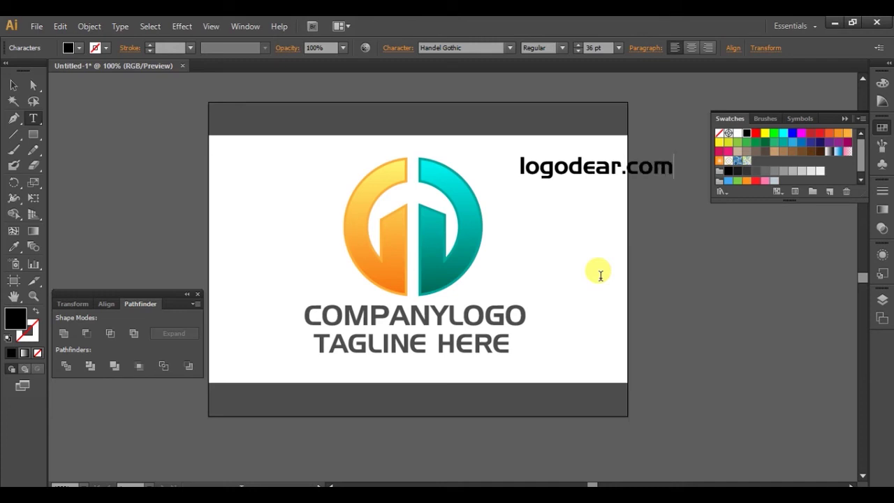
Move logodear.com into the top dark band and colour it white.
key(Escape)
mouse_move(607, 170)
mouse_down()
mouse_move(381, 128)
mouse_move(385, 119)
mouse_up()
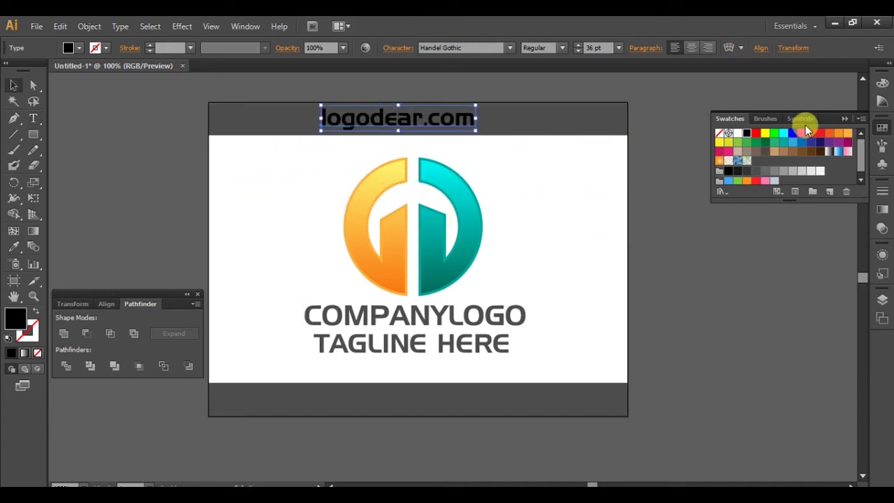
click(738, 133)
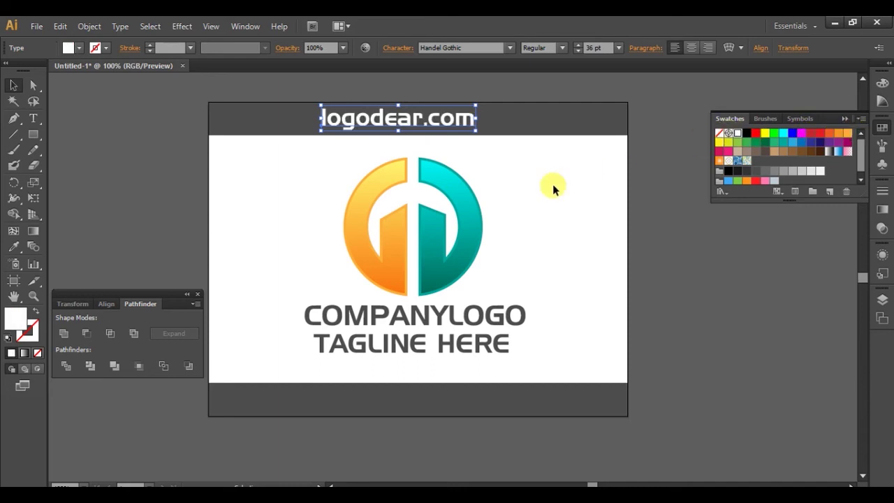
click(551, 196)
mouse_move(552, 199)
mouse_down()
mouse_move(563, 210)
mouse_move(559, 221)
mouse_up()
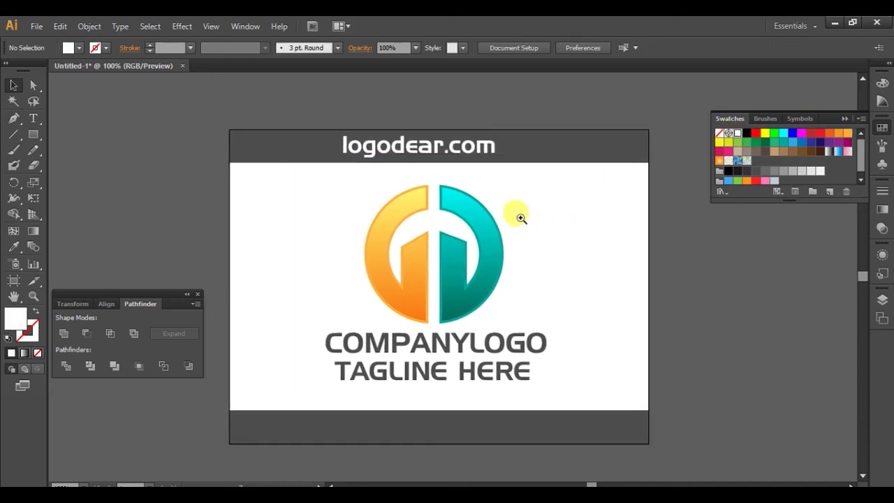
Set the logodear.com header in Arial and drag it back to centre in the top band.
scroll(519, 216, up, 2)
click(456, 186)
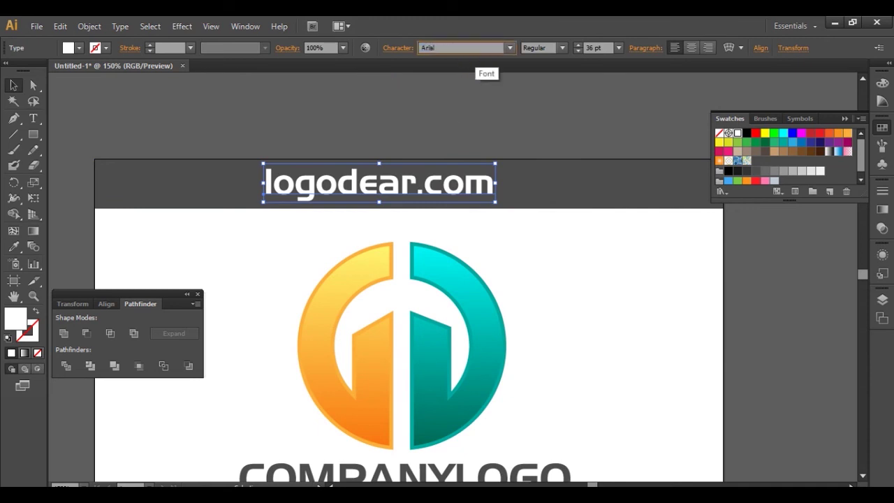
key(Return)
click(592, 392)
scroll(529, 315, down, 1)
drag(464, 150, 483, 148)
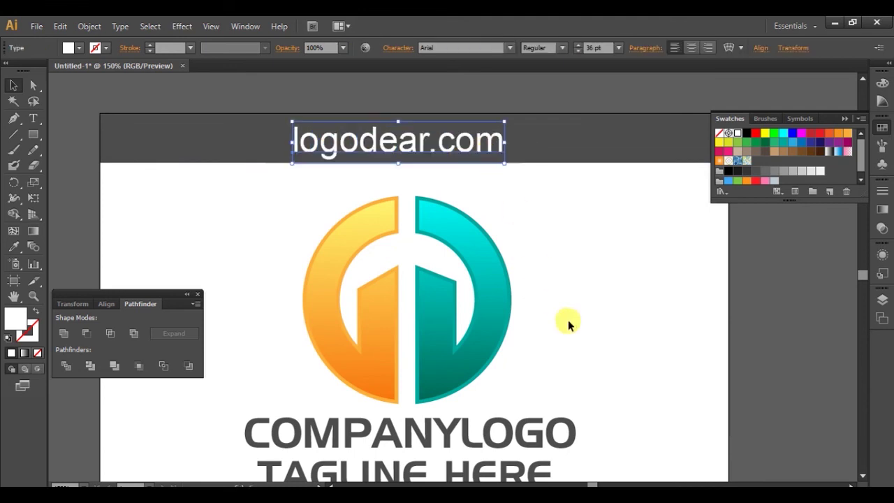
click(565, 339)
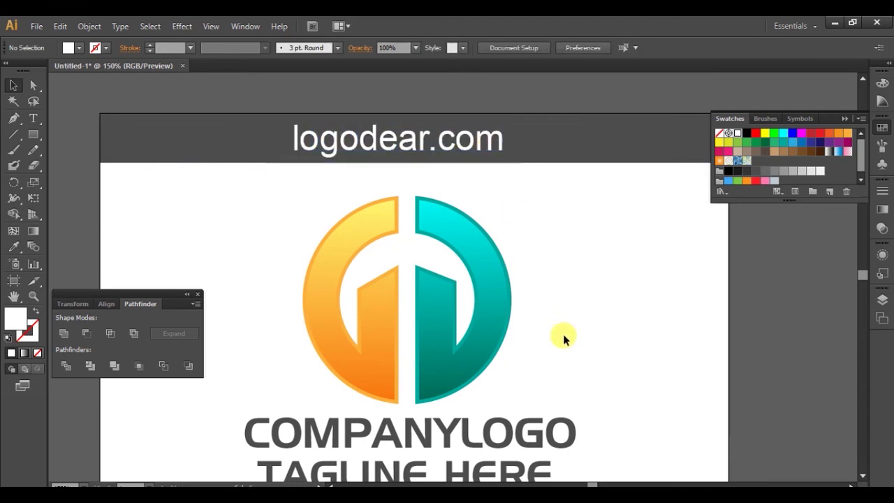
key(z)
alt+click(471, 329)
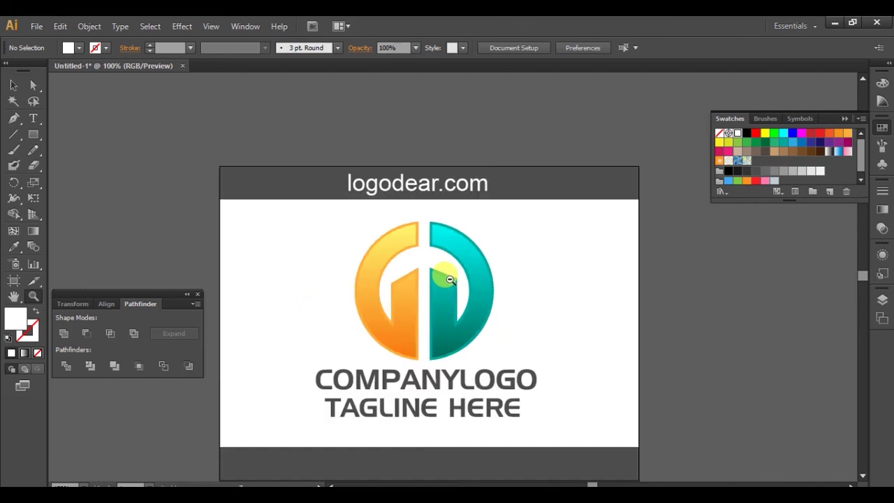
alt+click(487, 280)
key(v)
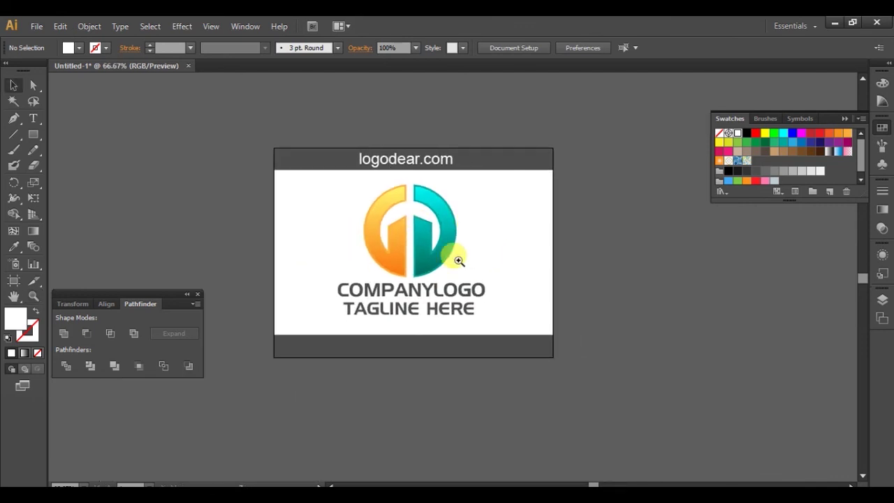
key(ctrl+1)
drag(480, 257, 493, 271)
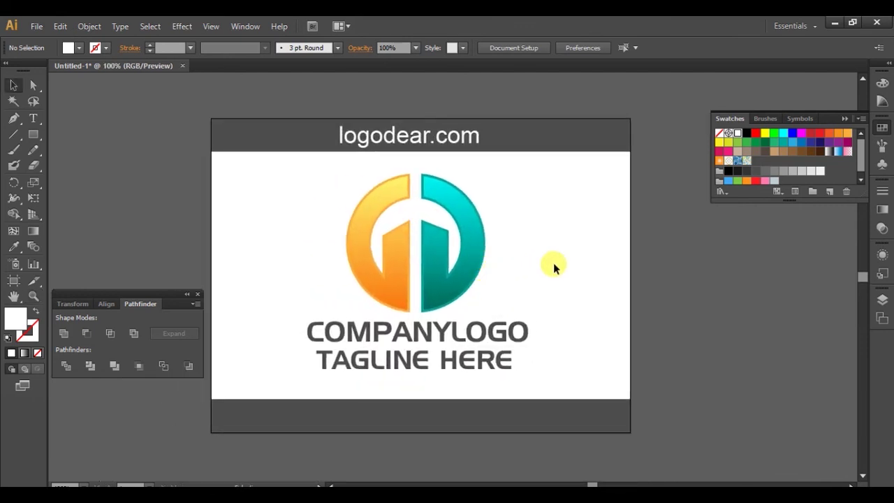